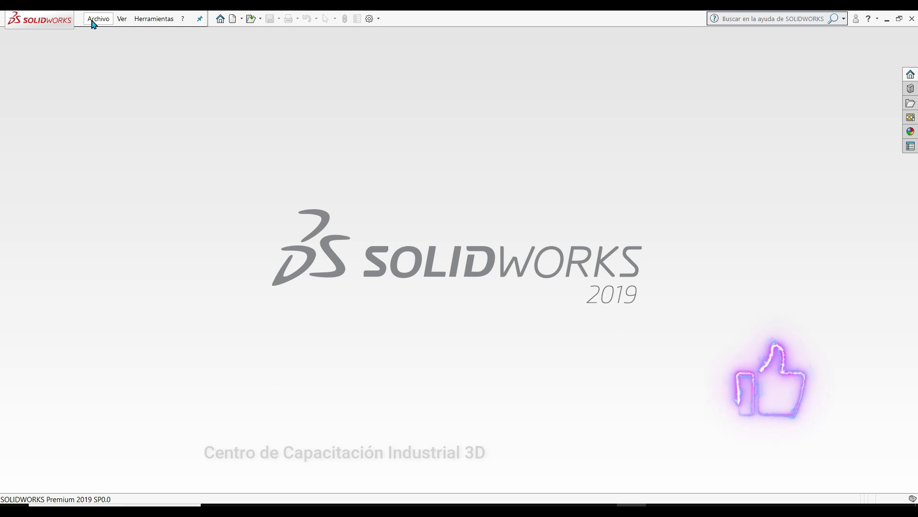
Create a new blank part, Pieza4, and switch its document units from MMGS to IPS.
click(93, 22)
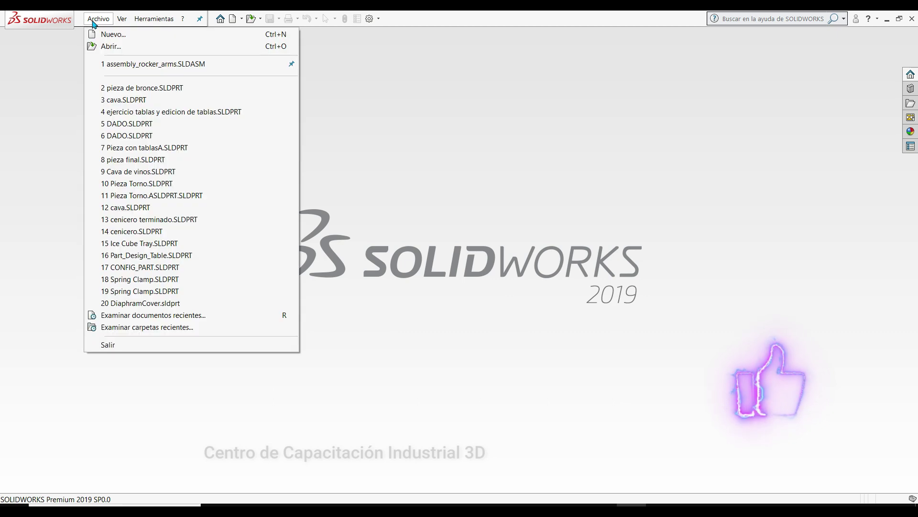
click(98, 35)
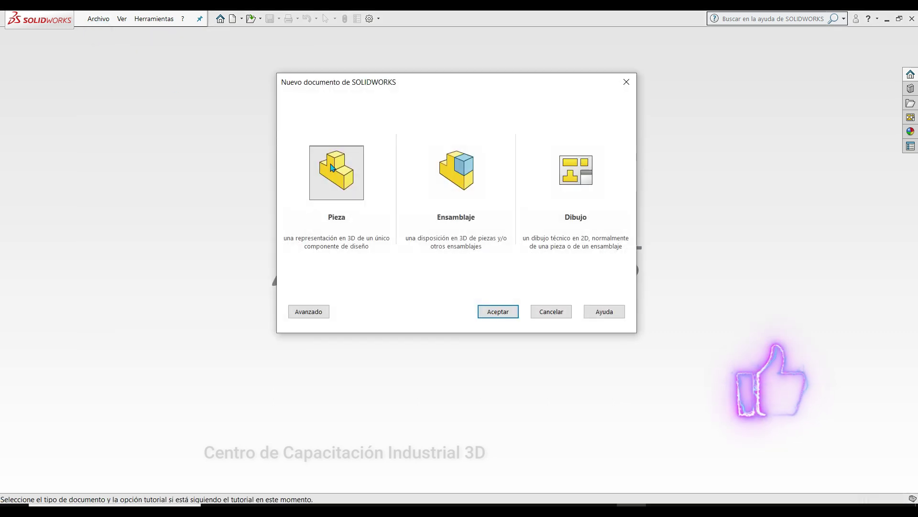
double_click(355, 190)
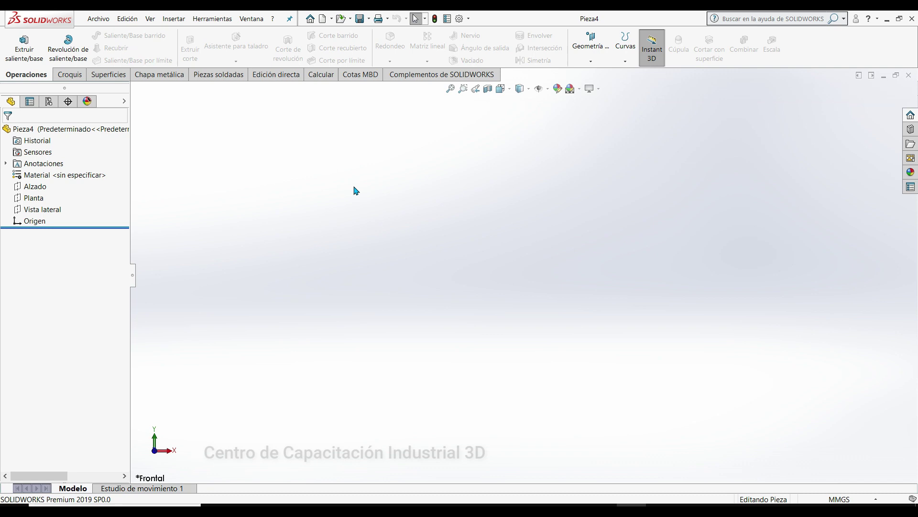
click(835, 499)
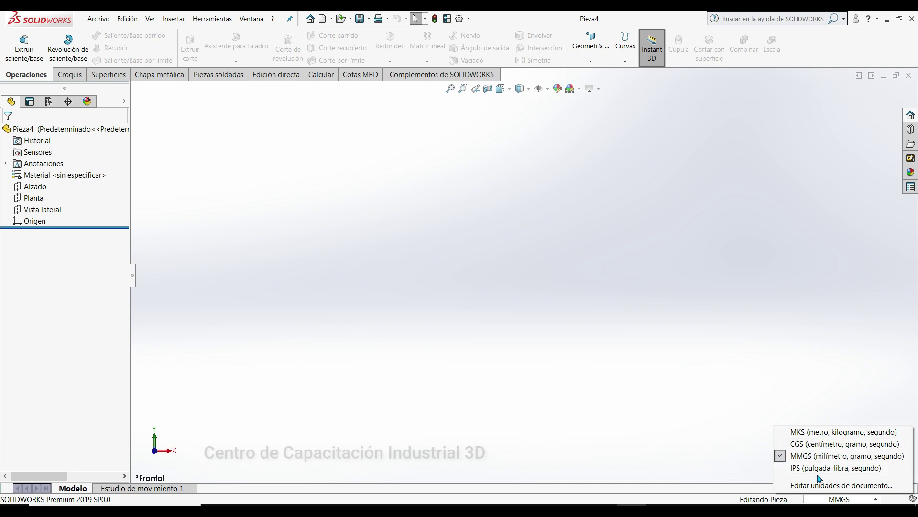
click(822, 469)
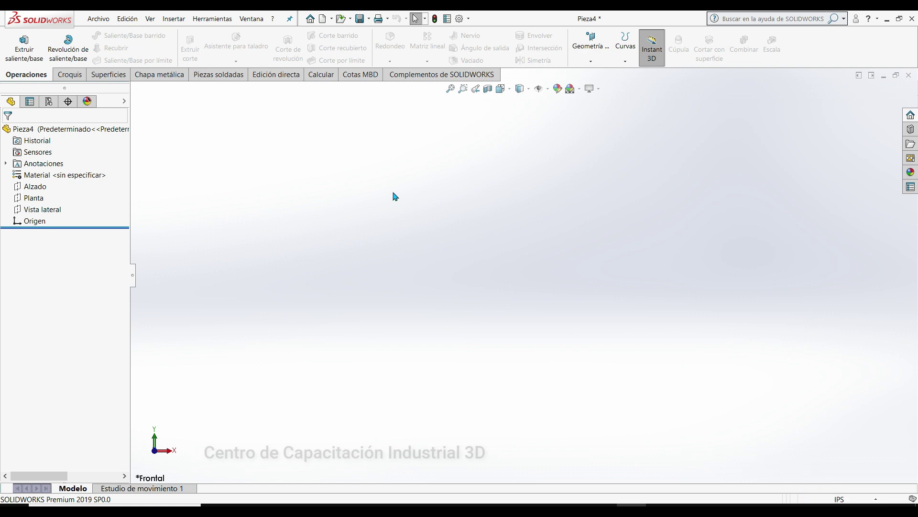
click(460, 19)
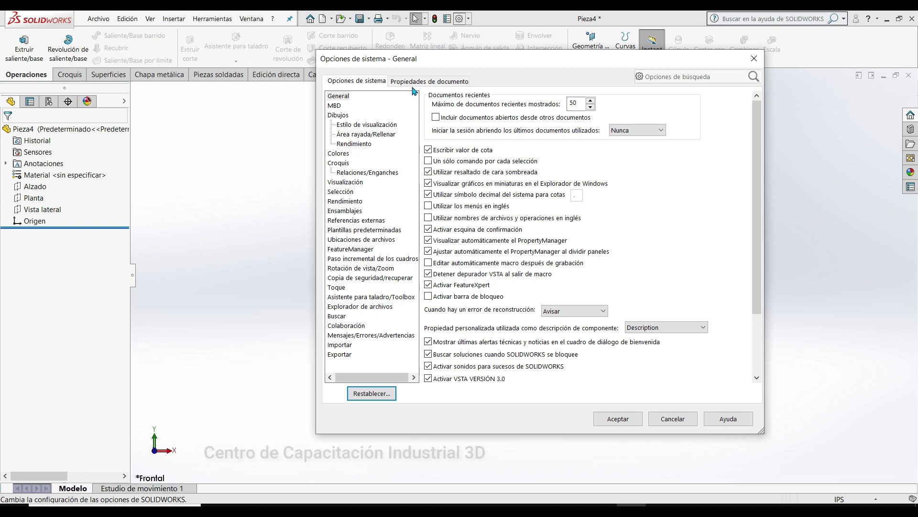
click(412, 81)
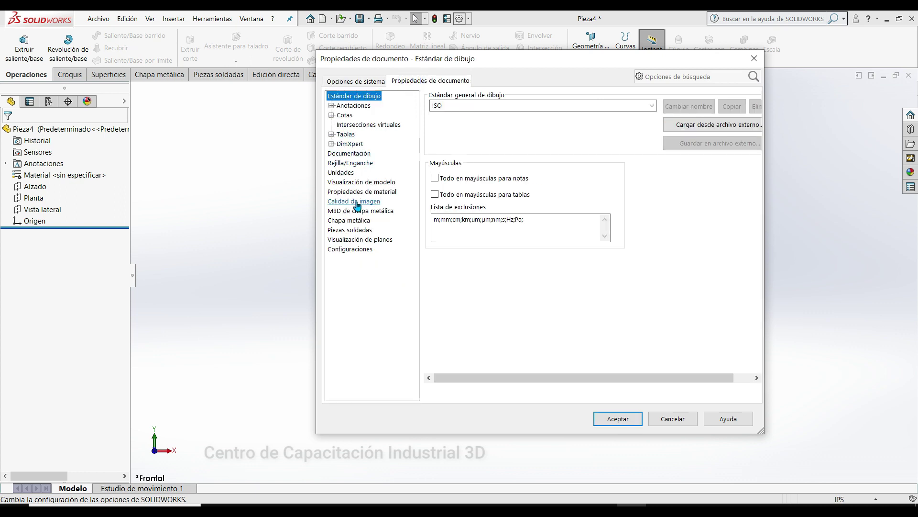
click(340, 172)
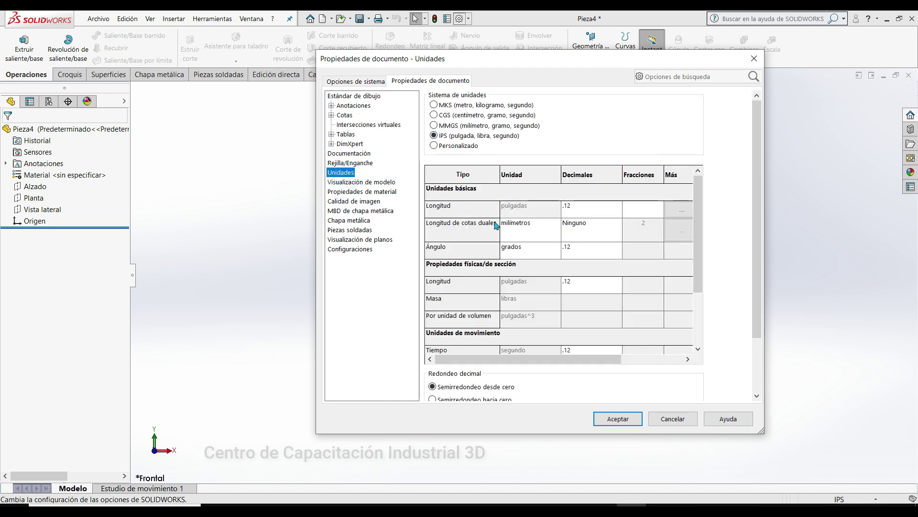
click(582, 207)
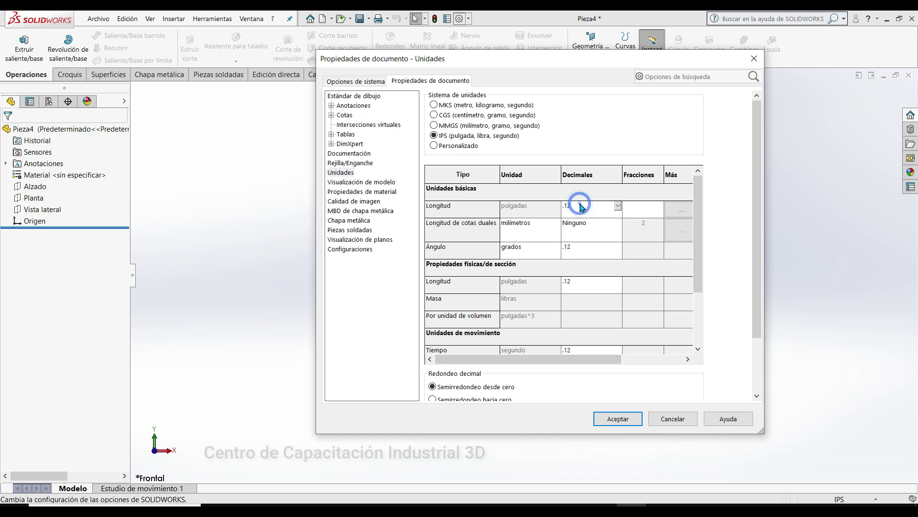
click(356, 106)
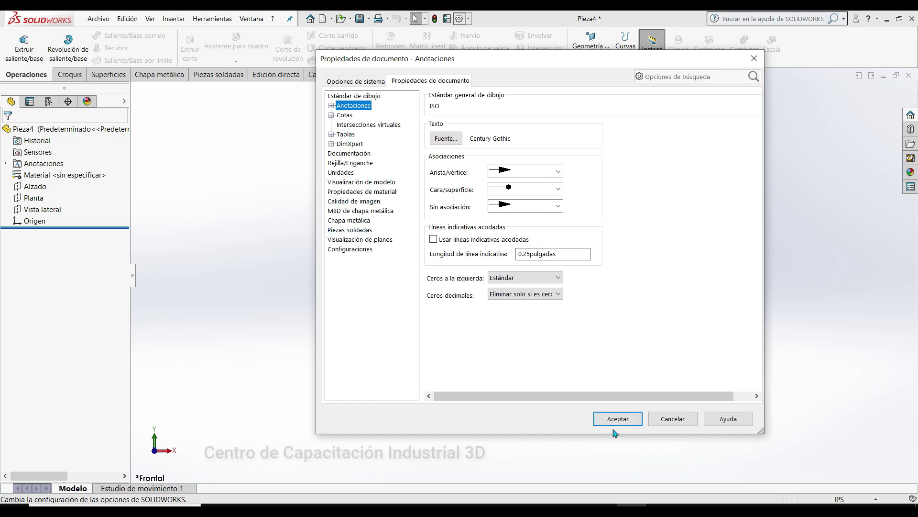
click(672, 419)
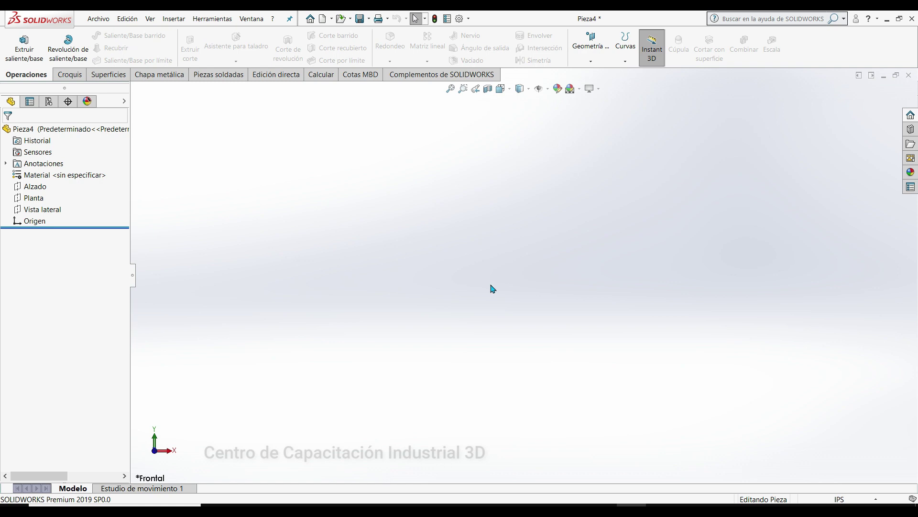
Start a sketch on the Alzado plane and draw the left vertical line up from the origin.
right_click(31, 190)
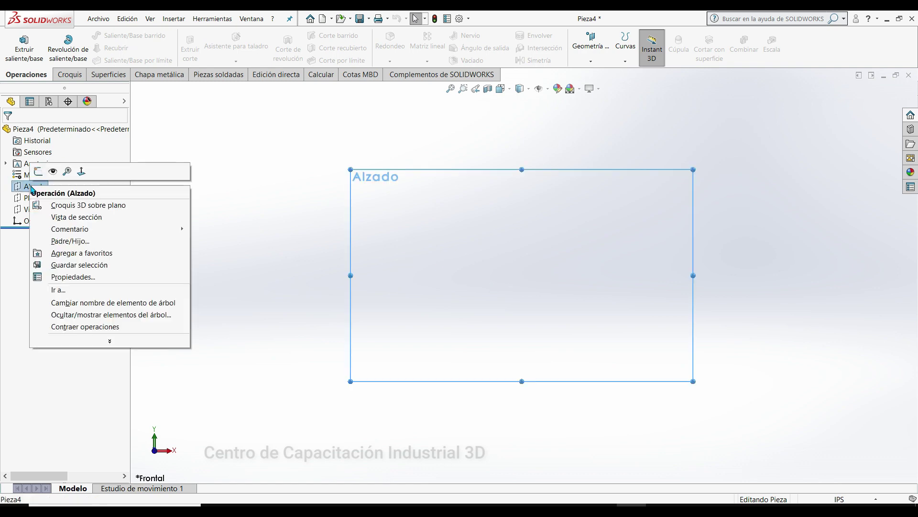
click(38, 171)
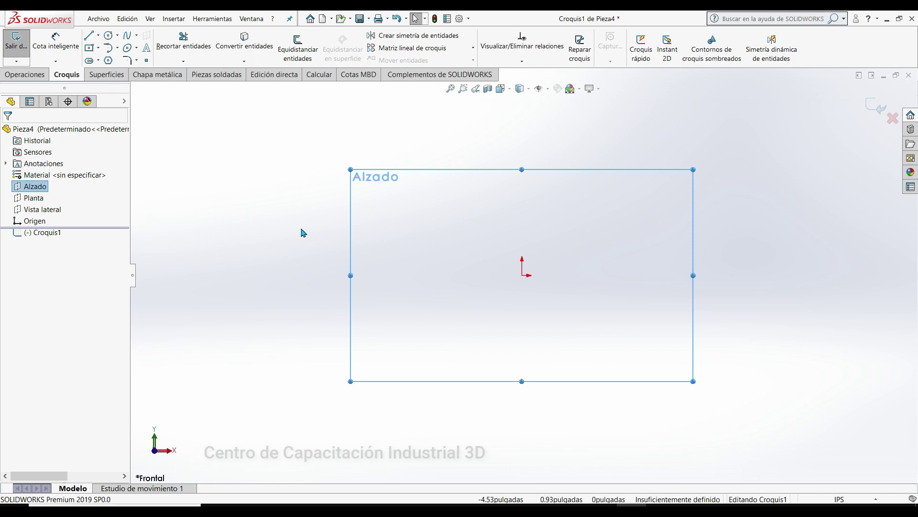
click(89, 36)
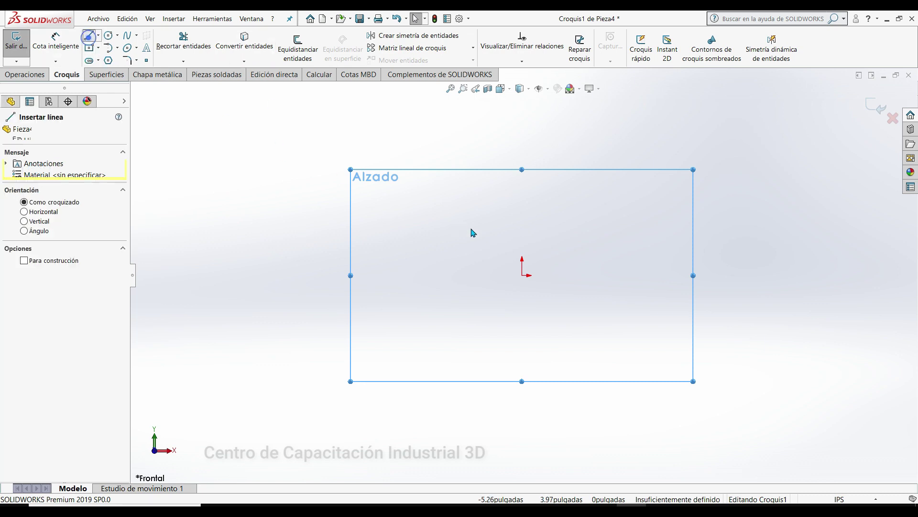
click(521, 276)
click(522, 149)
Draw the top, right, inner and bottom edges, closing the L profile at the origin.
click(619, 150)
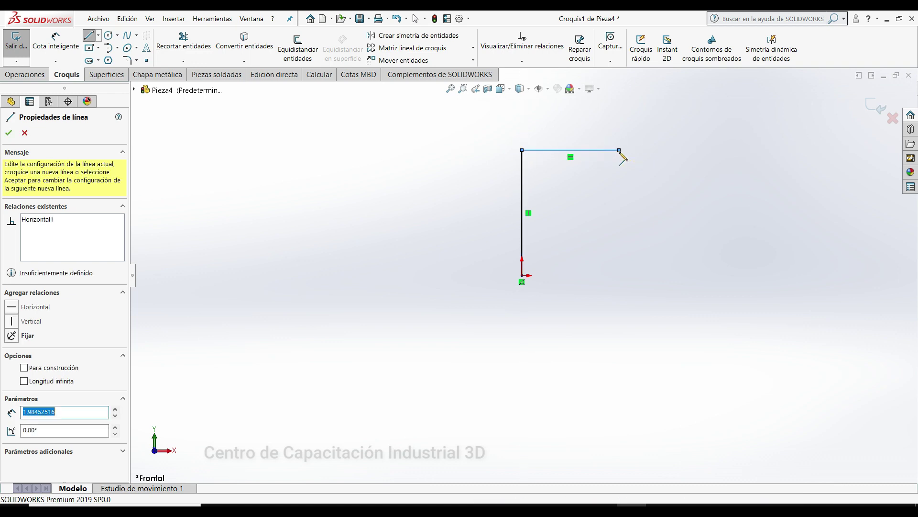
click(619, 203)
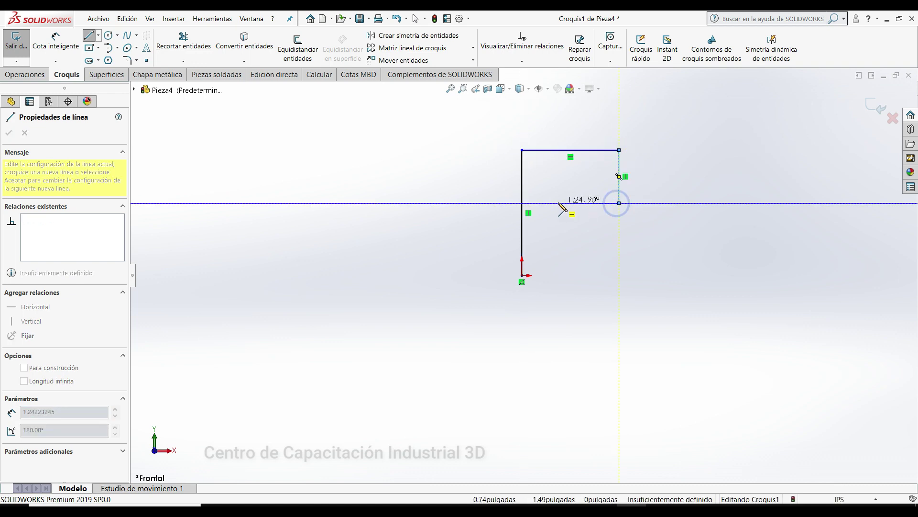
click(559, 203)
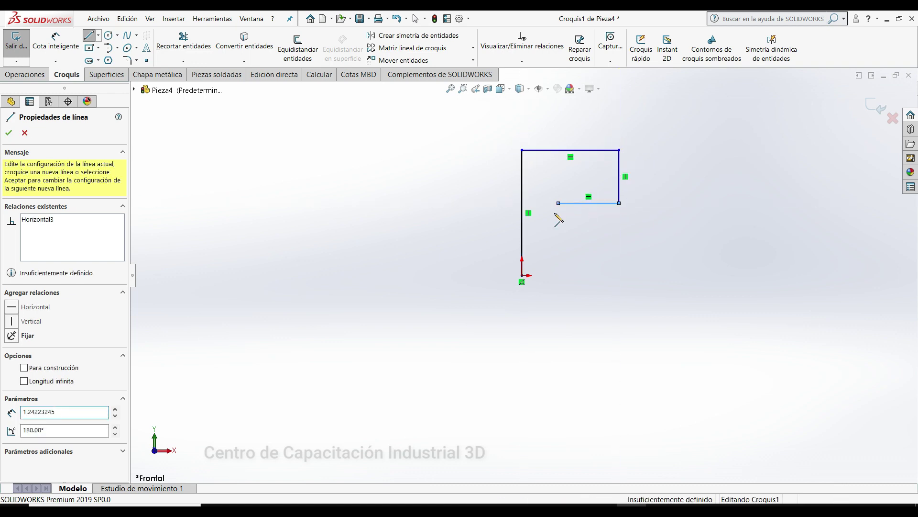
click(559, 277)
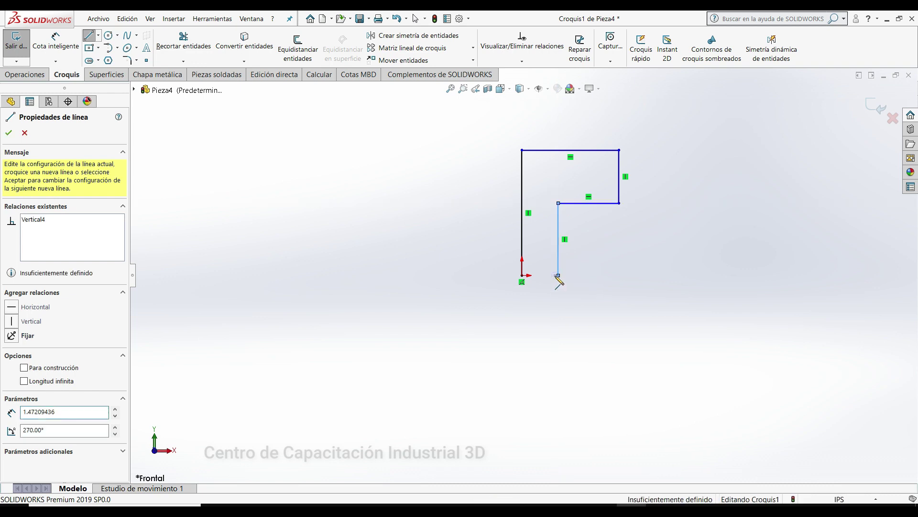
click(523, 275)
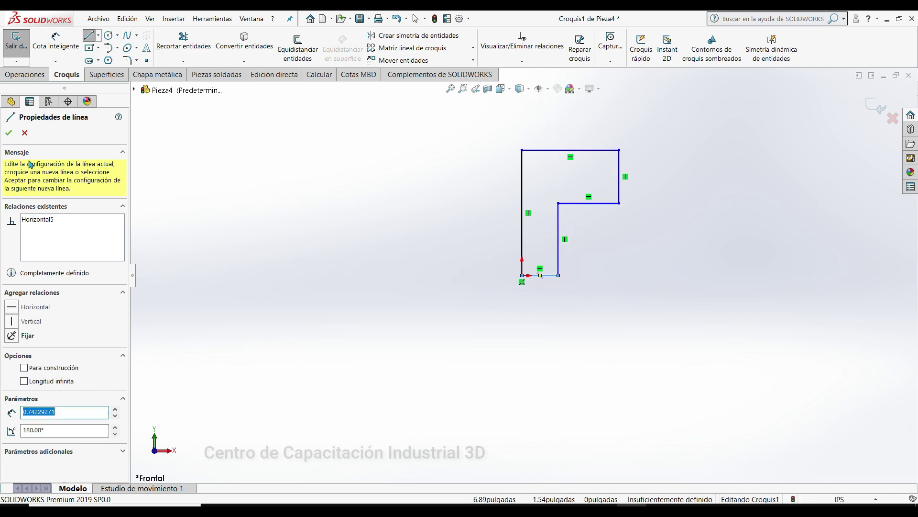
click(8, 132)
click(225, 192)
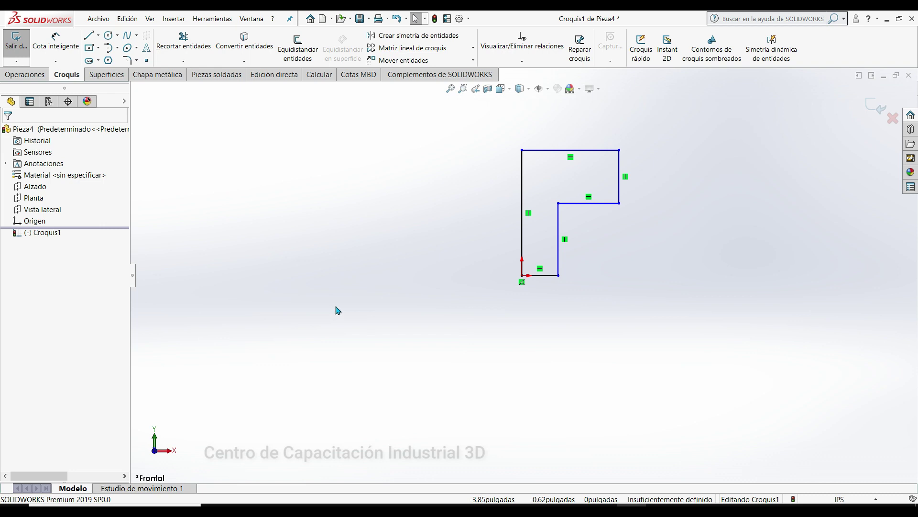
Switch units to MMGS, exit the sketch and select Croquis1.
click(838, 501)
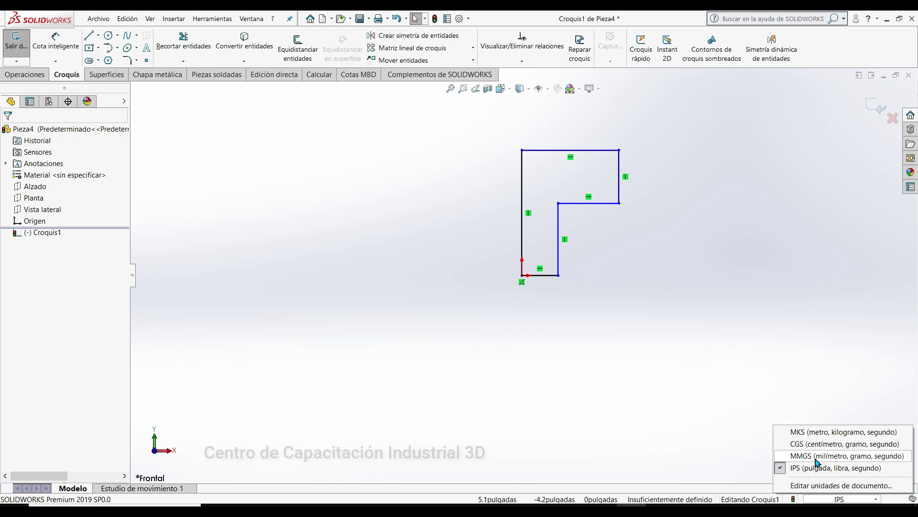
click(817, 456)
key(ctrl+b)
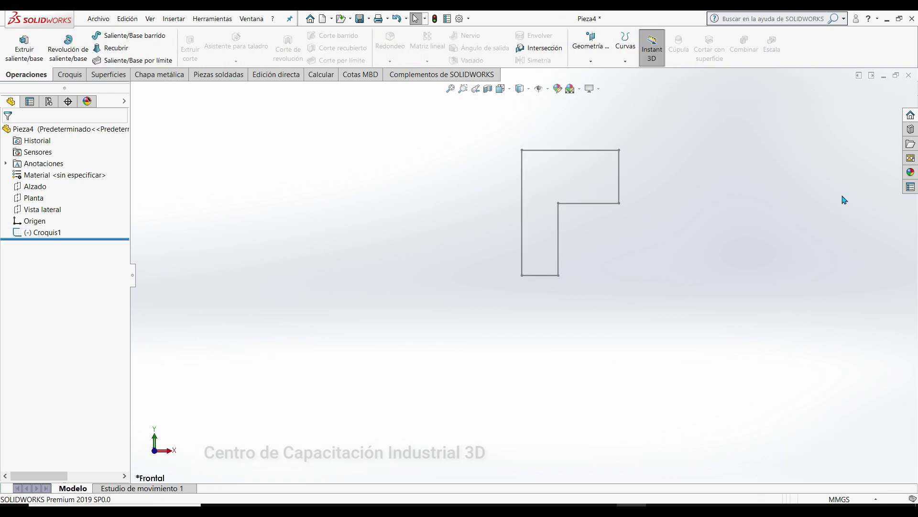
right_click(42, 233)
click(50, 211)
Toggle units back to IPS, reopen Croquis1 for editing, then return units to MMGS.
click(841, 499)
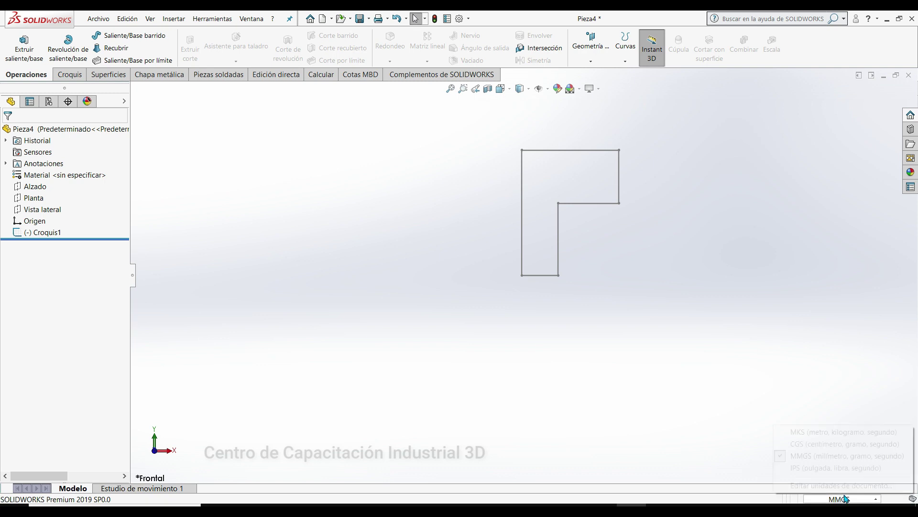
click(800, 469)
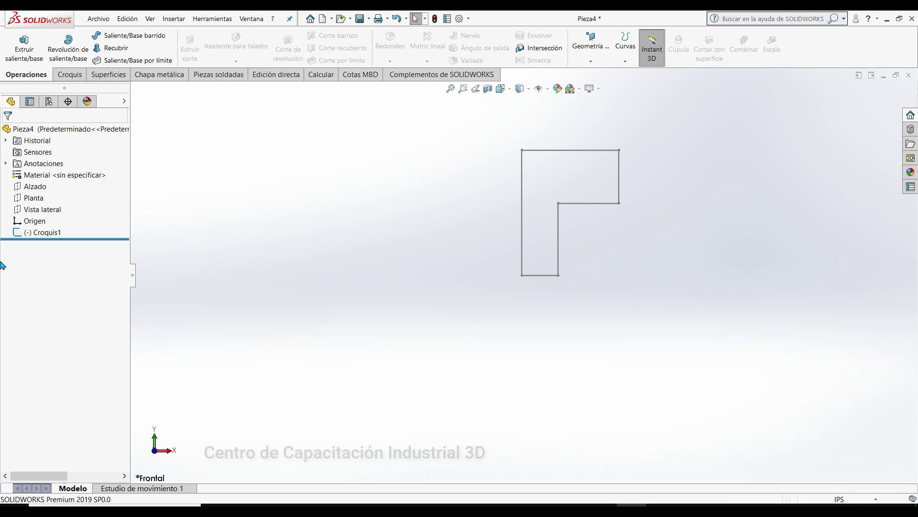
right_click(36, 233)
click(36, 203)
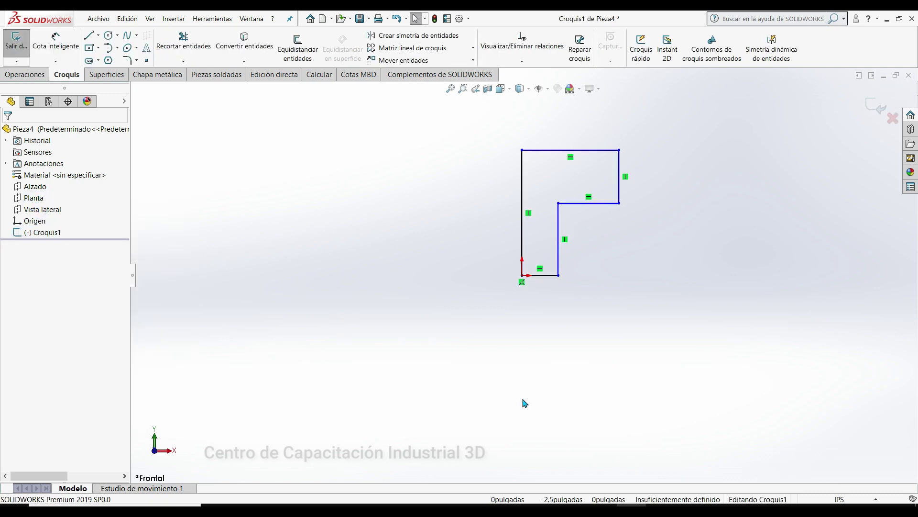
click(830, 500)
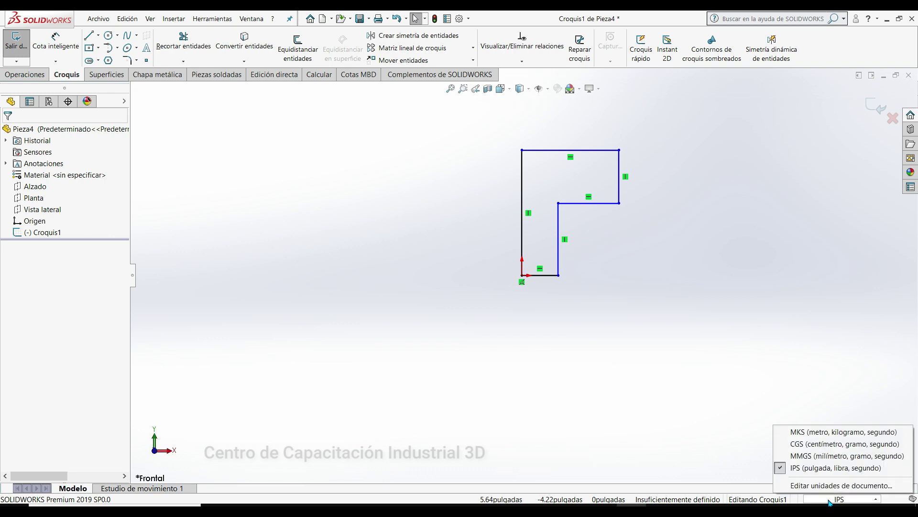
click(825, 459)
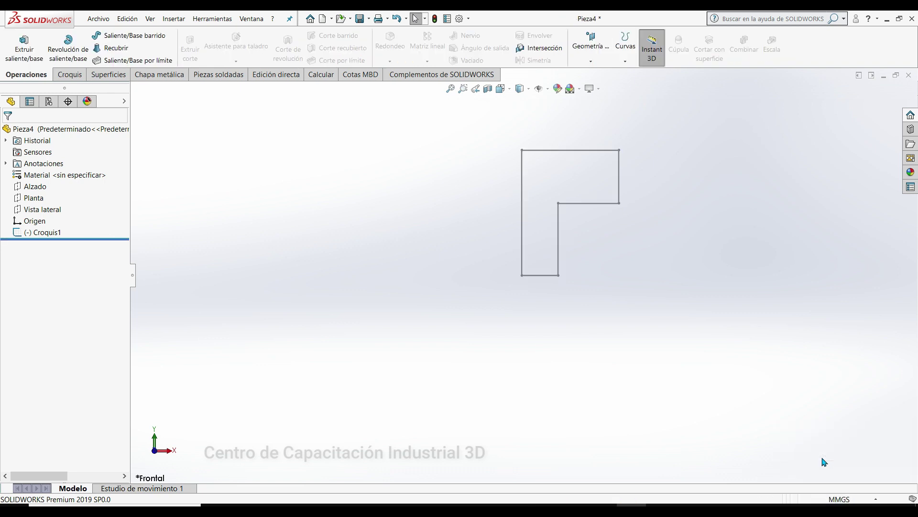
right_click(44, 232)
Dimension the top edge but cancel the 1.5 entry, leaving it at 50.41 mm.
right_drag(437, 342, 379, 190)
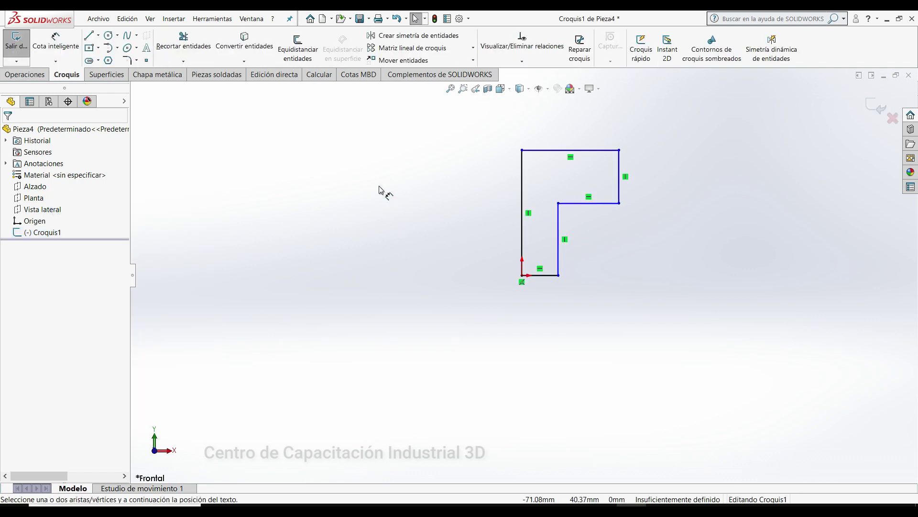
click(539, 152)
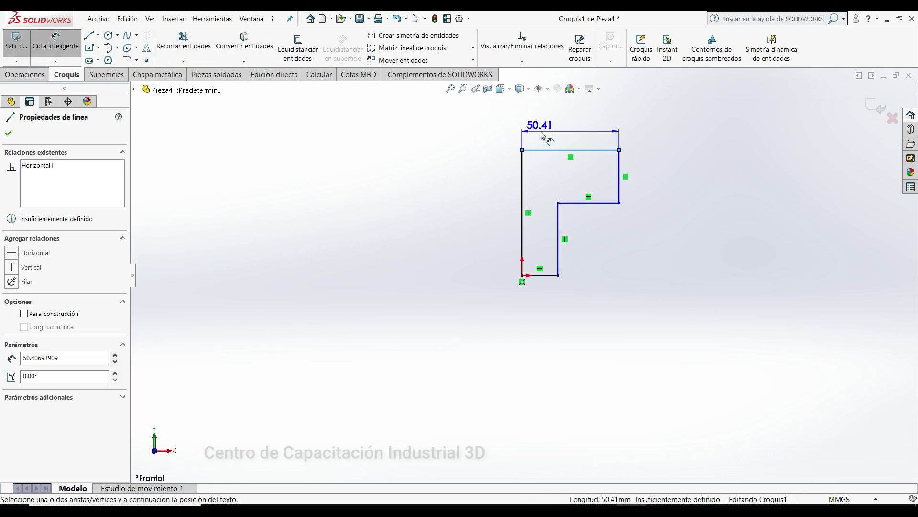
click(540, 132)
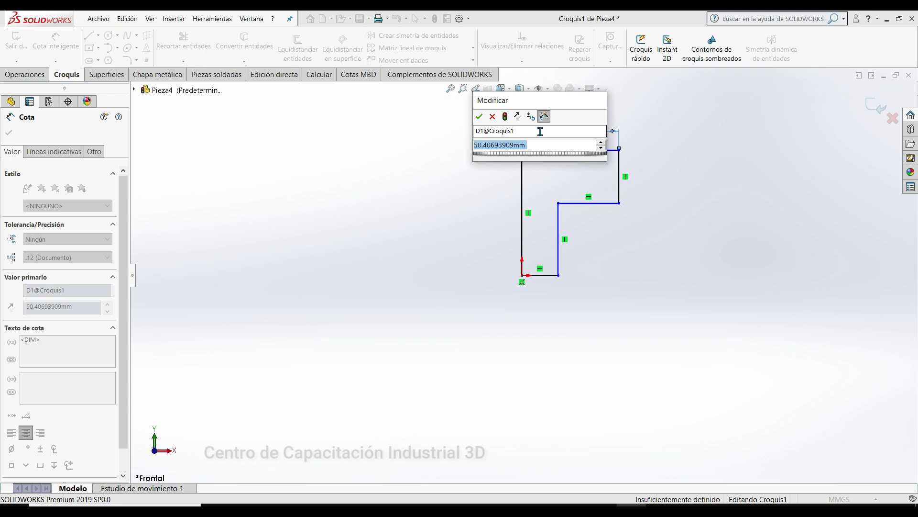
text(1.5)
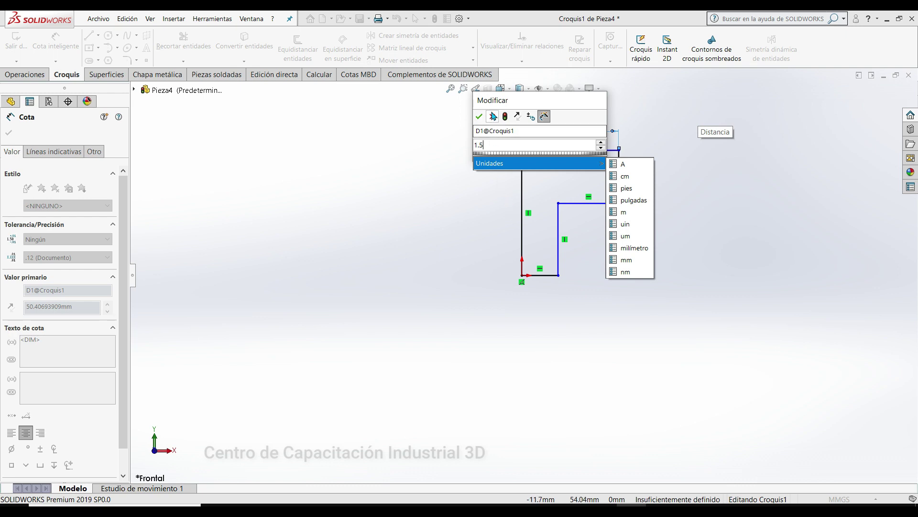
click(493, 118)
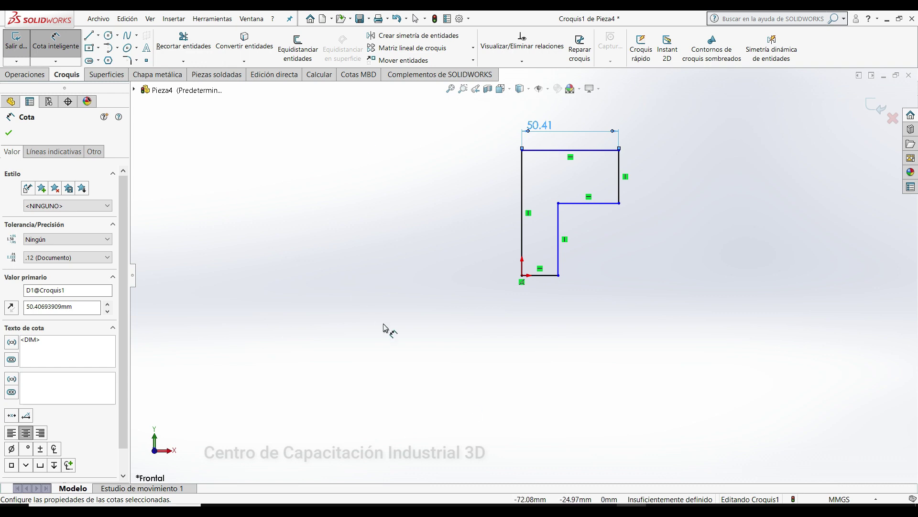
click(8, 133)
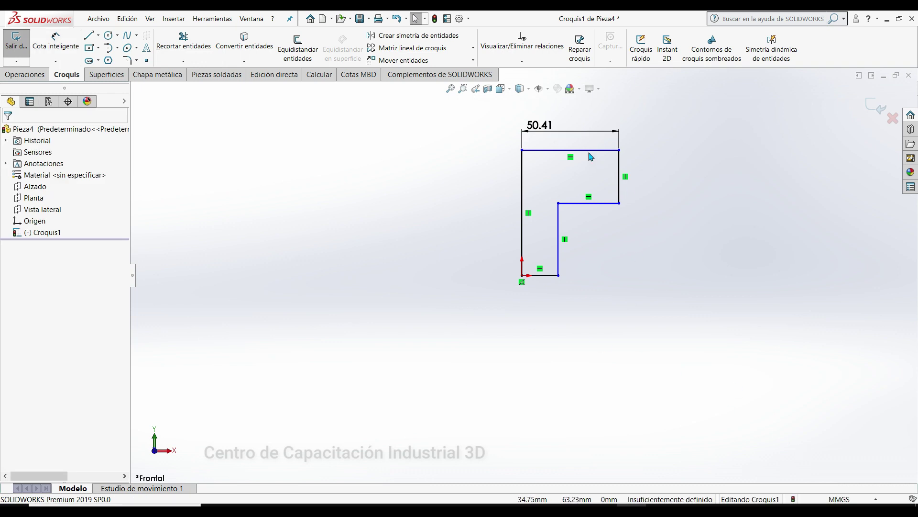
Delete the 50.41 mm top dimension, switch to IPS inches, and reopen Croquis1 for editing.
click(576, 132)
key(Delete)
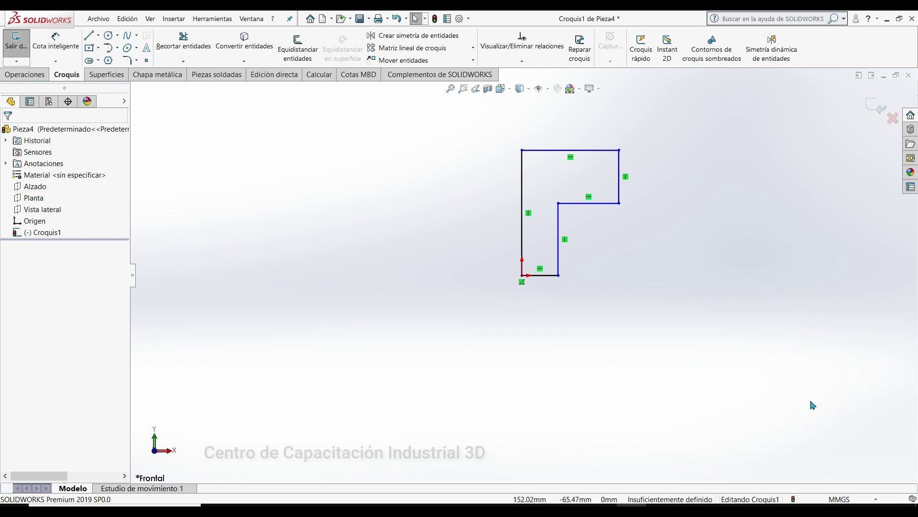
click(839, 498)
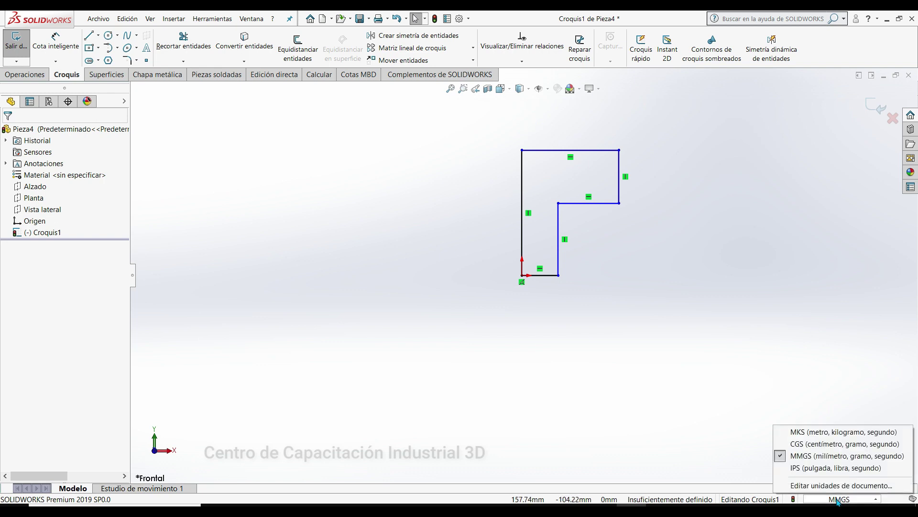
click(810, 468)
key(ctrl+b)
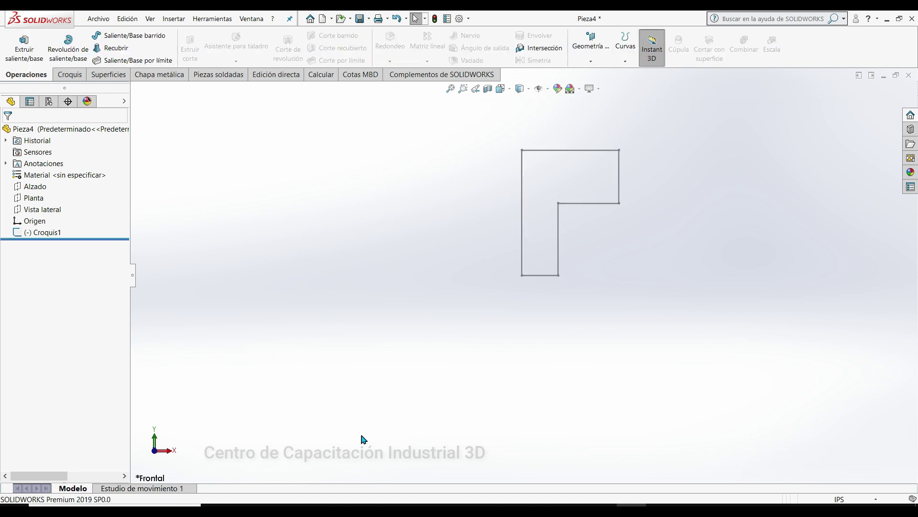
right_click(50, 234)
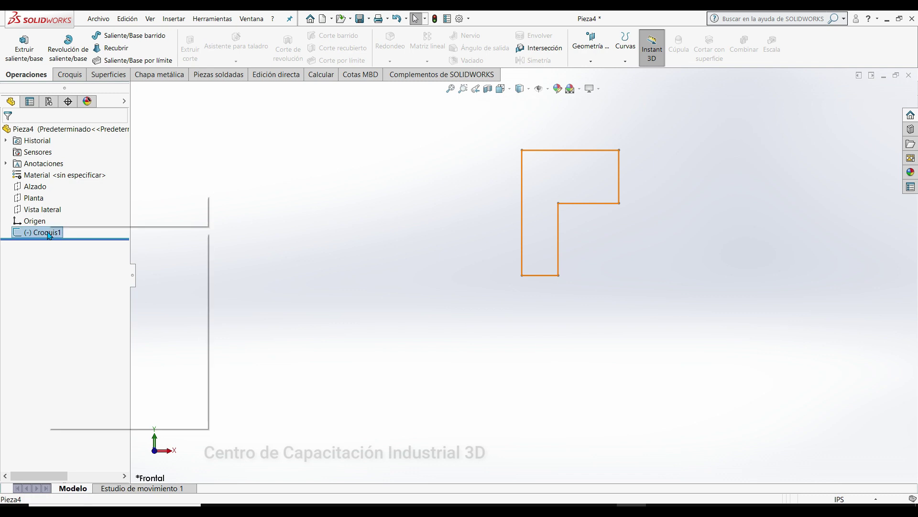
click(56, 204)
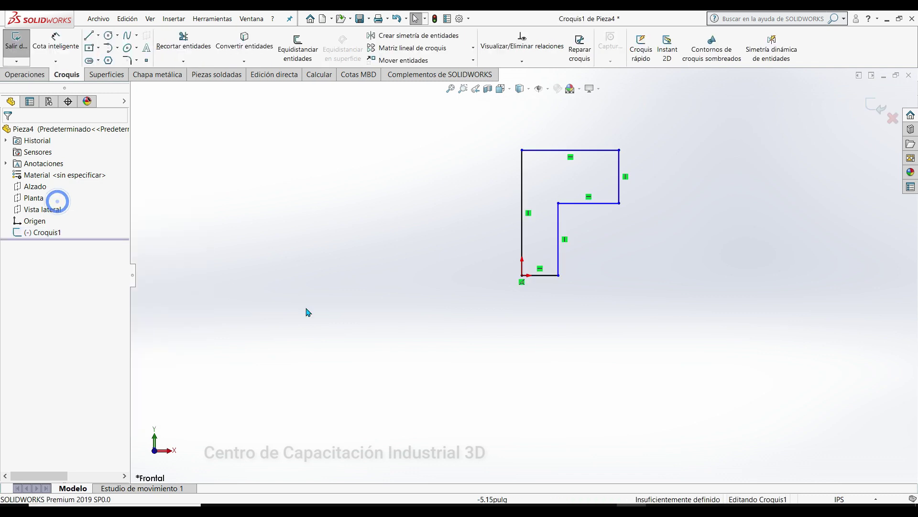
Dimension the top line at 1.50 in and the left side at 2.50 in.
right_drag(388, 333, 397, 287)
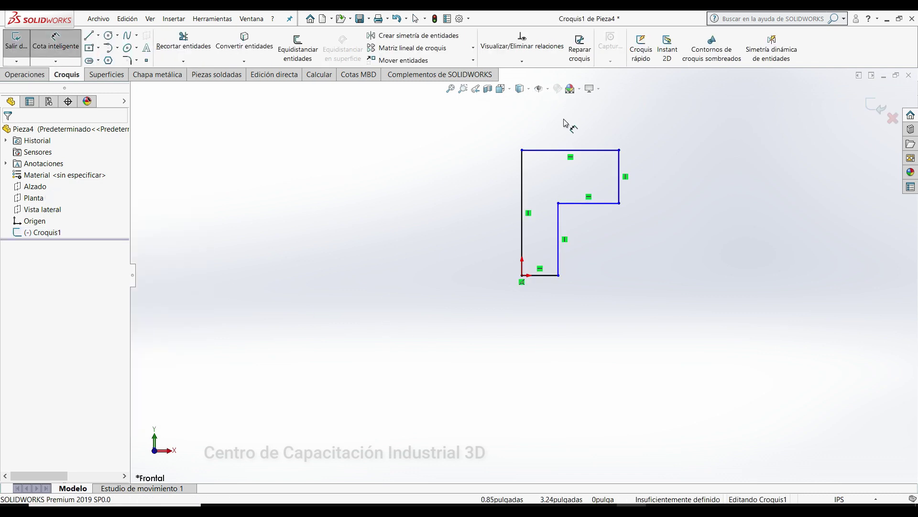
click(563, 152)
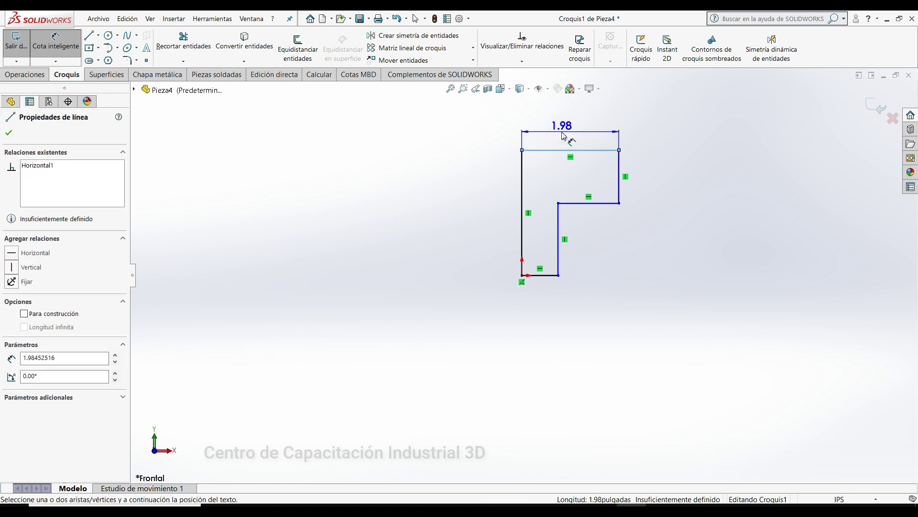
click(562, 132)
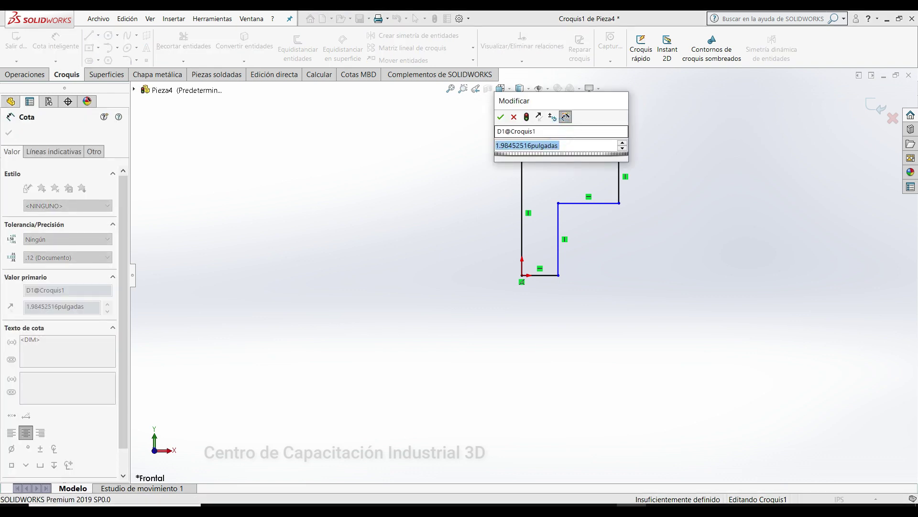
text(1.5)
key(Return)
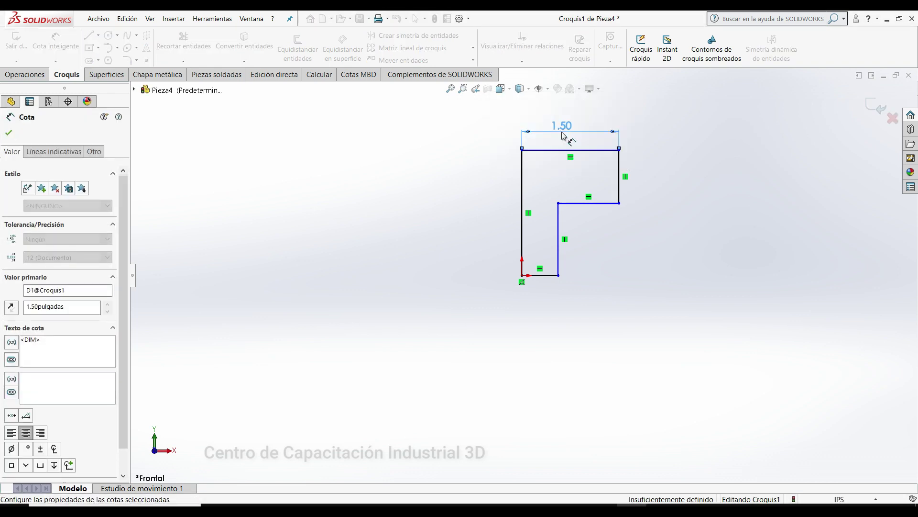
click(523, 181)
click(500, 184)
text(2.5)
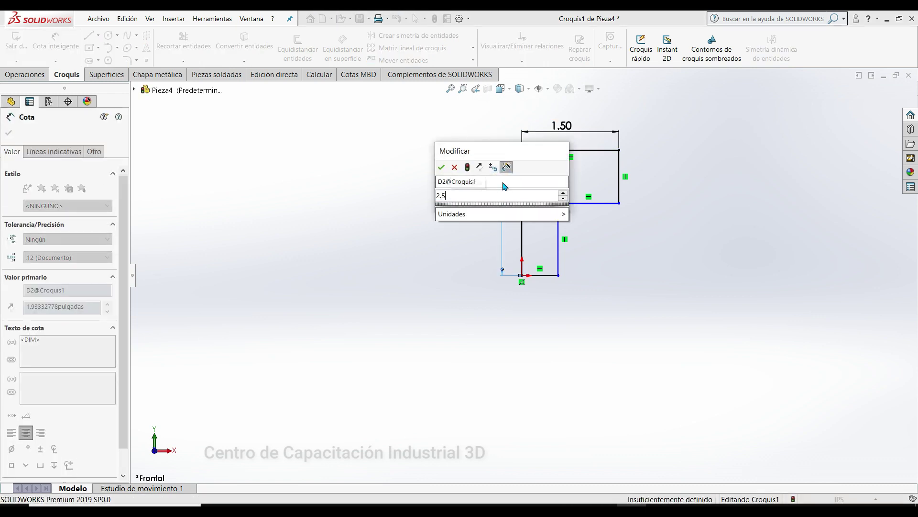
key(Escape)
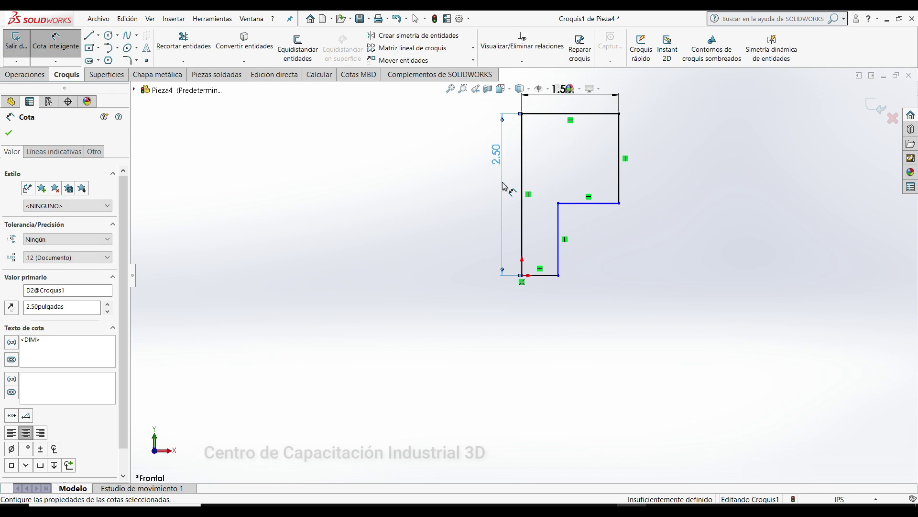
Dimension the inner vertical step at 1.50 in and finish dimensioning.
click(558, 253)
click(662, 239)
text(1.5)
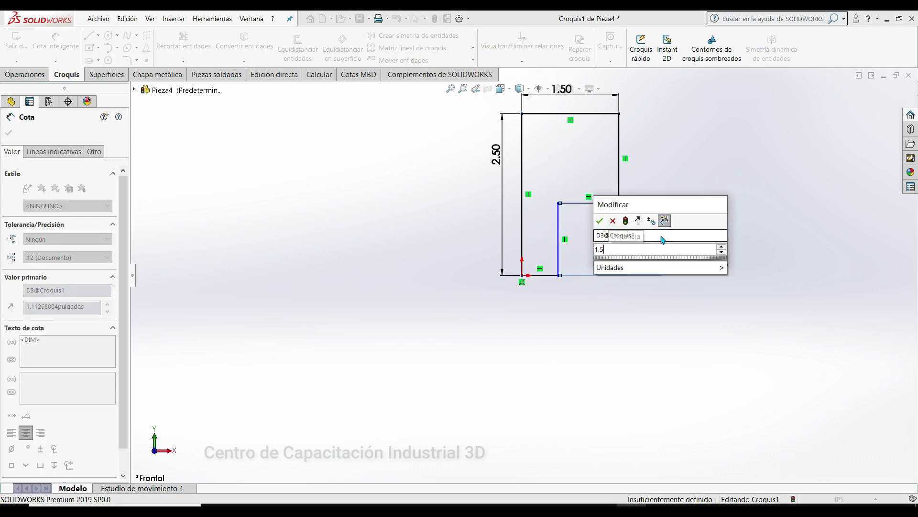
key(Return)
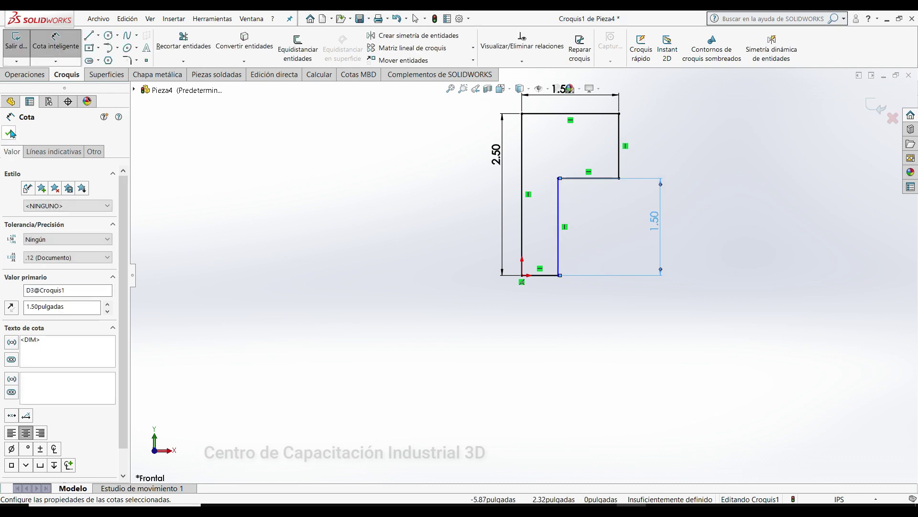
click(11, 134)
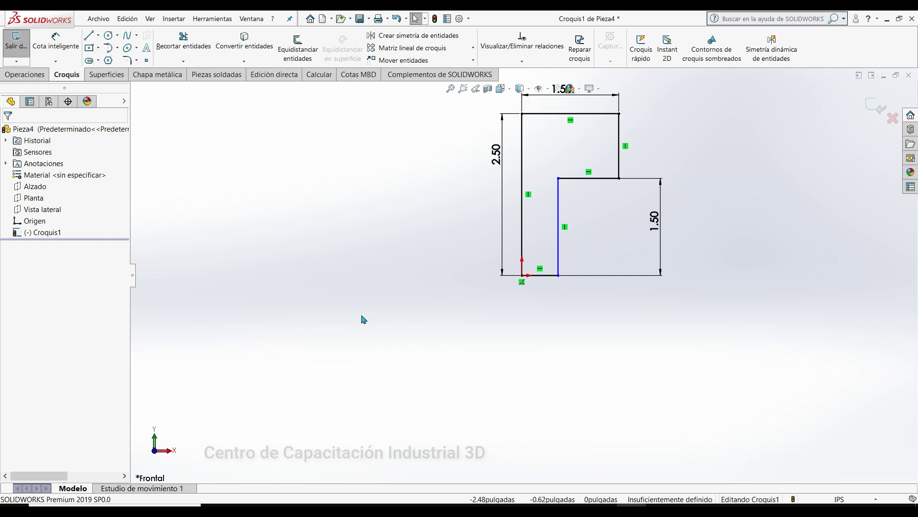
Dimension the bottom leg as 12 mm (0.47 in), fully defining Croquis1.
click(57, 48)
click(553, 280)
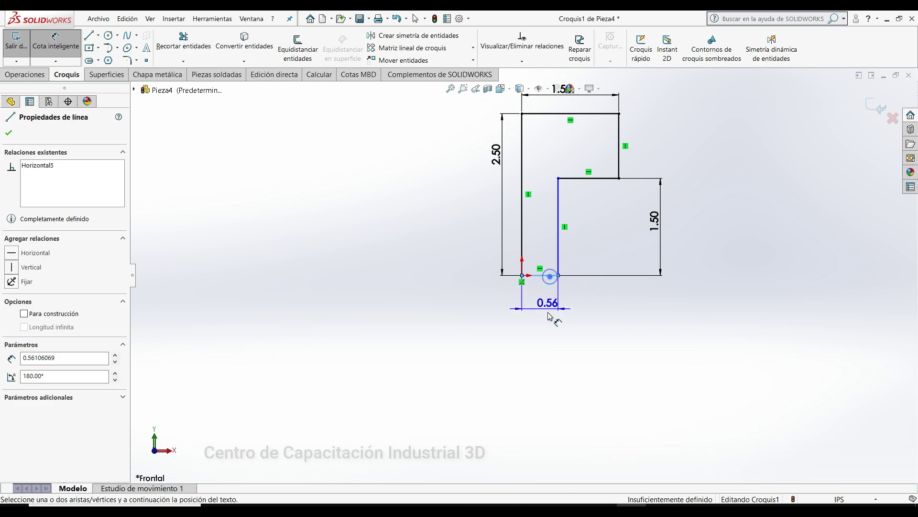
click(550, 314)
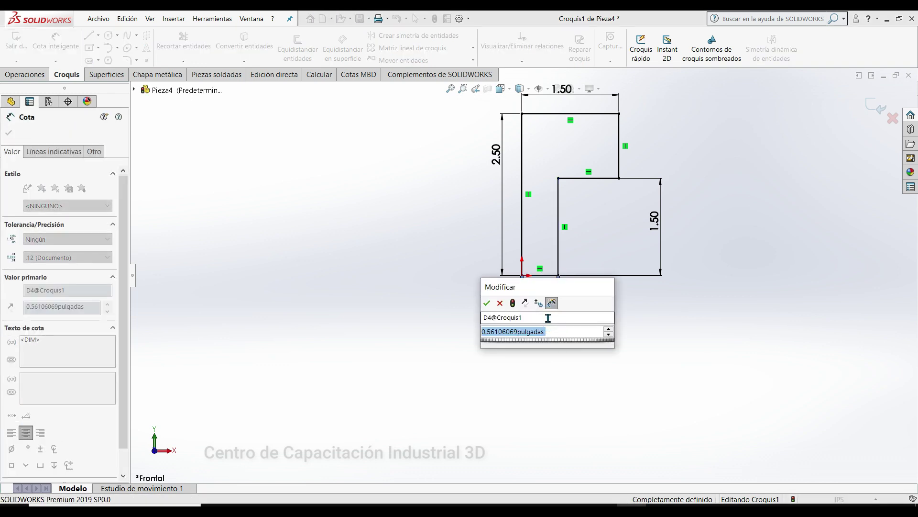
text(12)
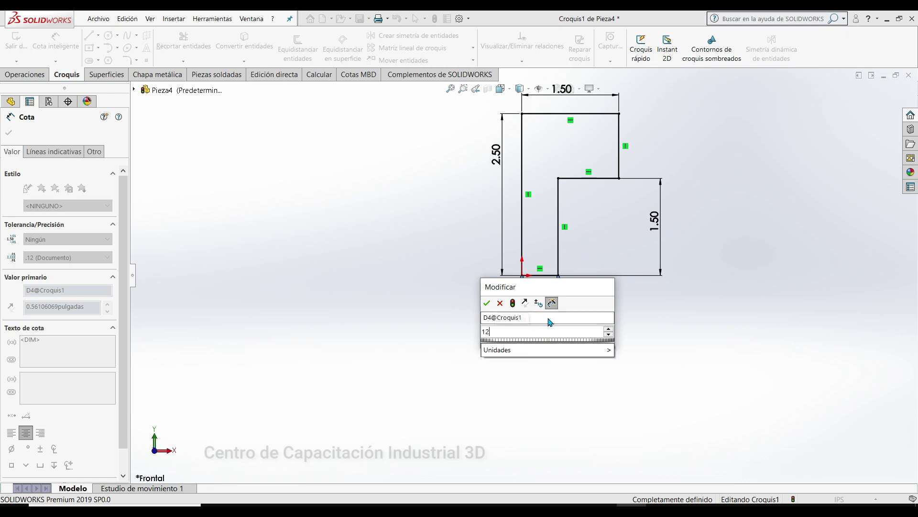
text(mm)
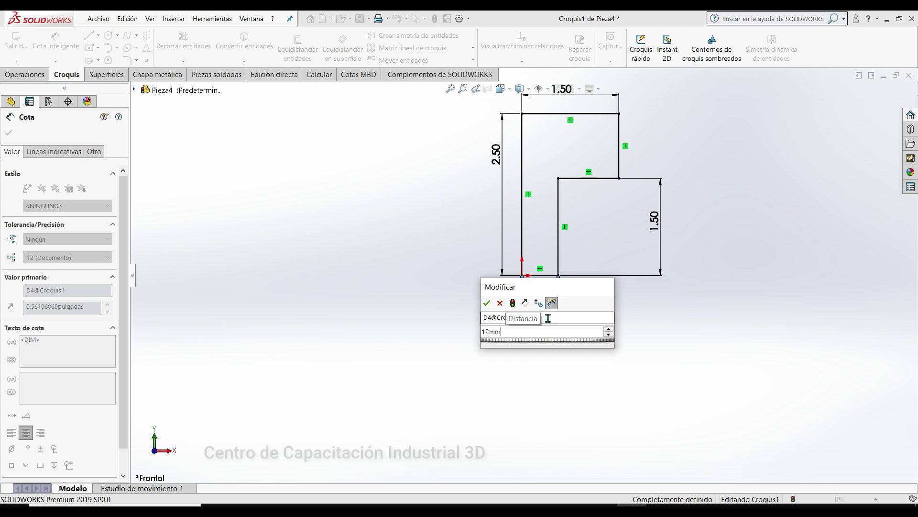
key(Return)
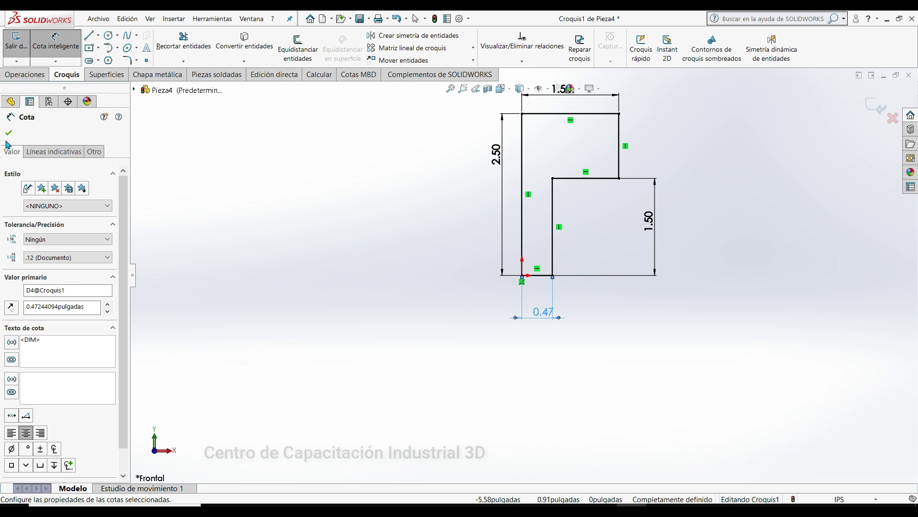
click(9, 133)
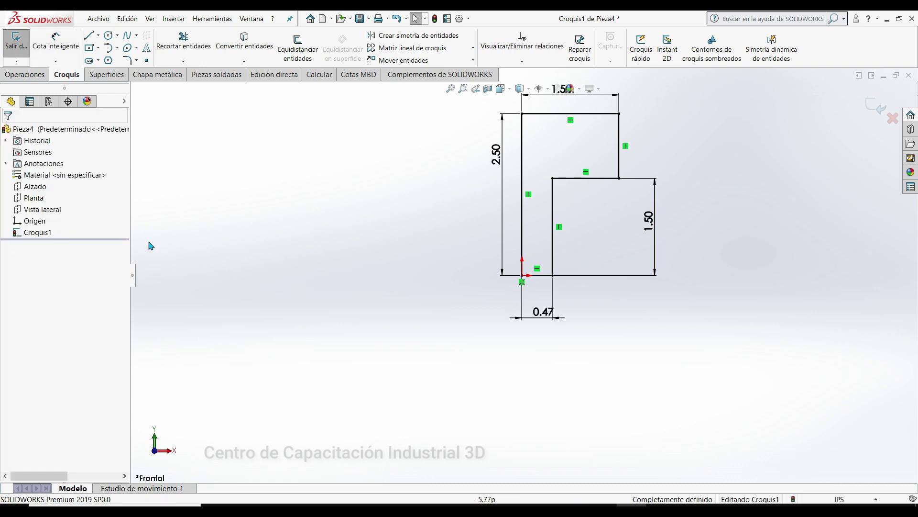
click(24, 74)
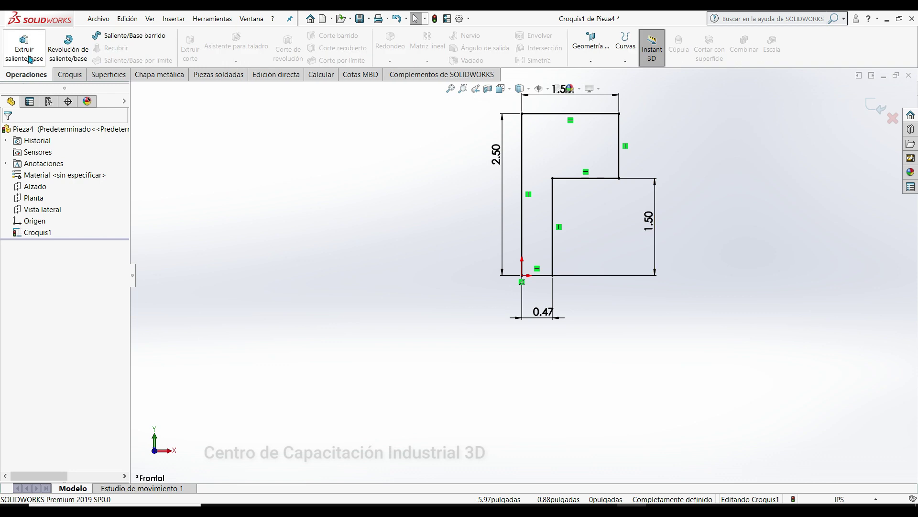
Extrude the L sketch 1.46 inches deep into the solid Saliente-Extruir1.
click(24, 53)
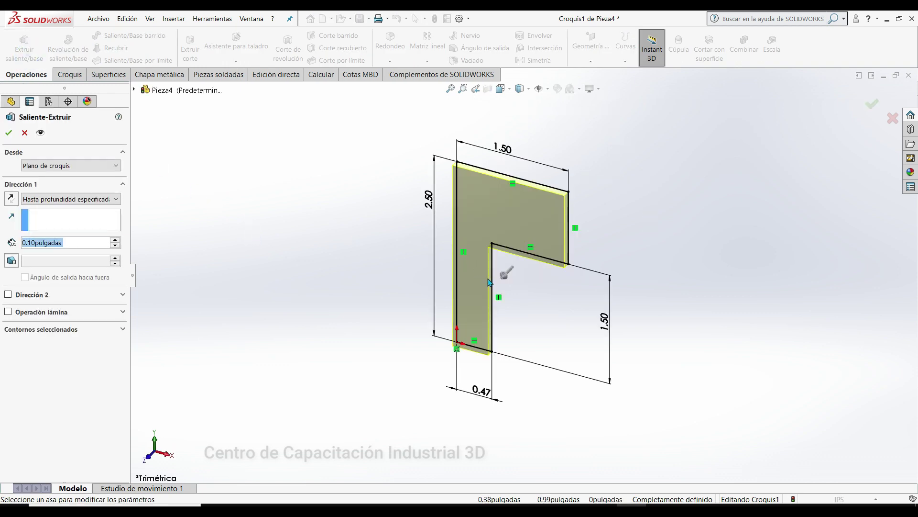
drag(500, 281, 439, 322)
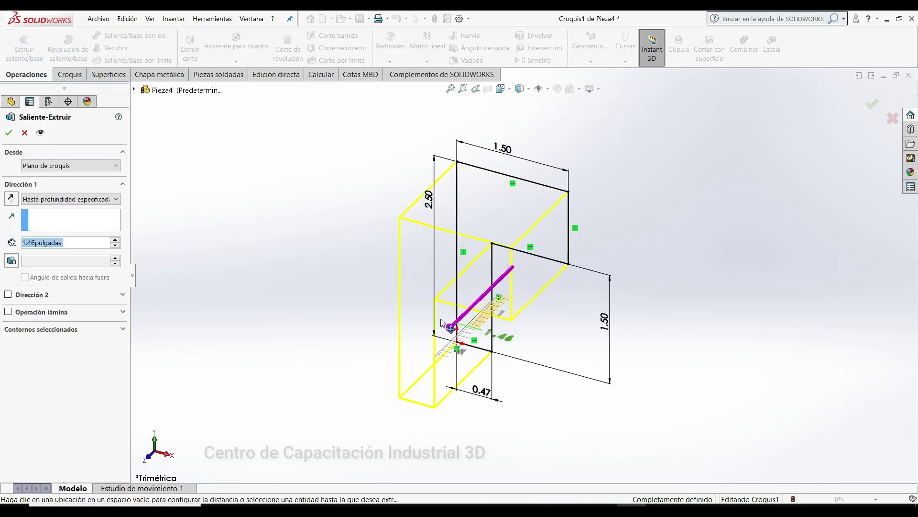
click(8, 133)
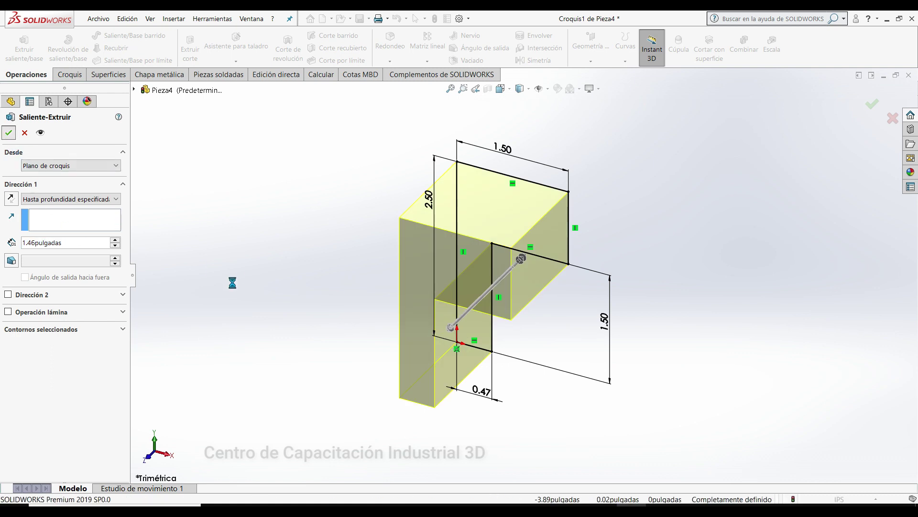
click(233, 283)
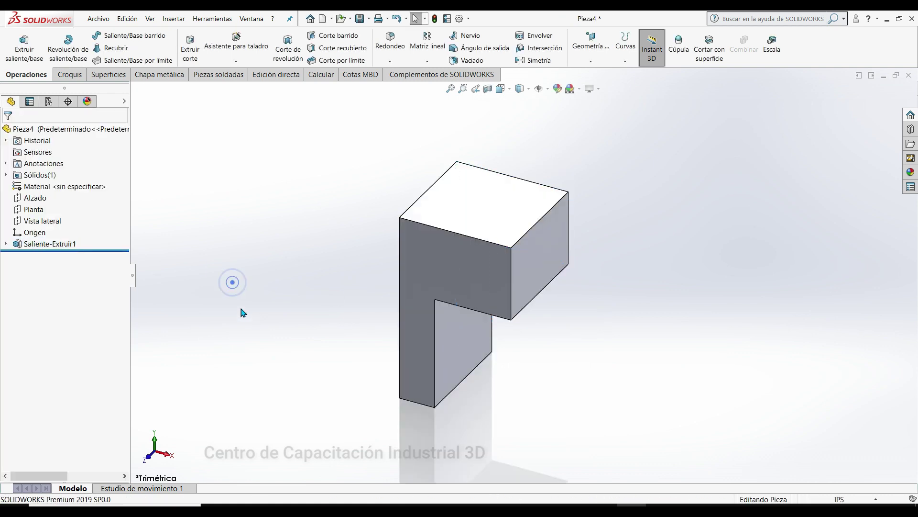